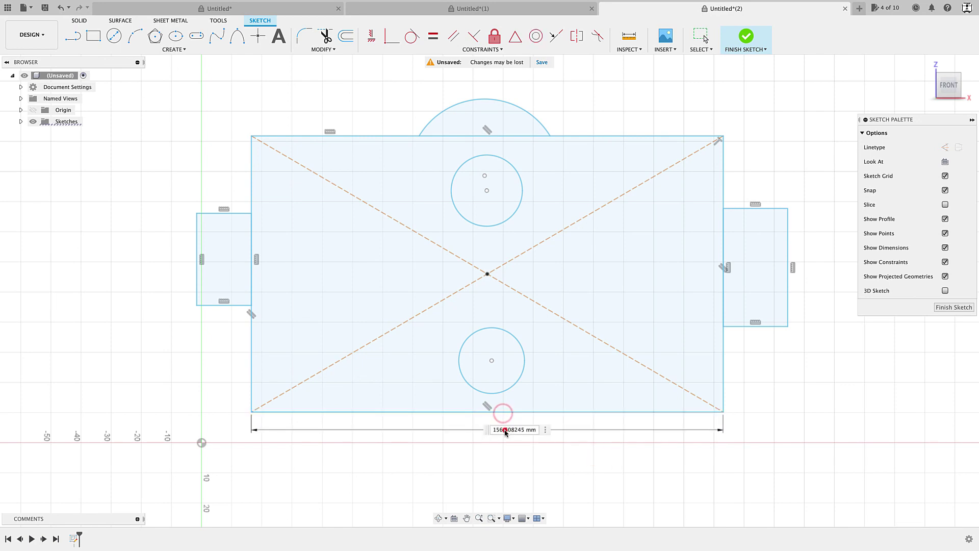
- Set the centre rectangle's width to 20 mm
key("Return")
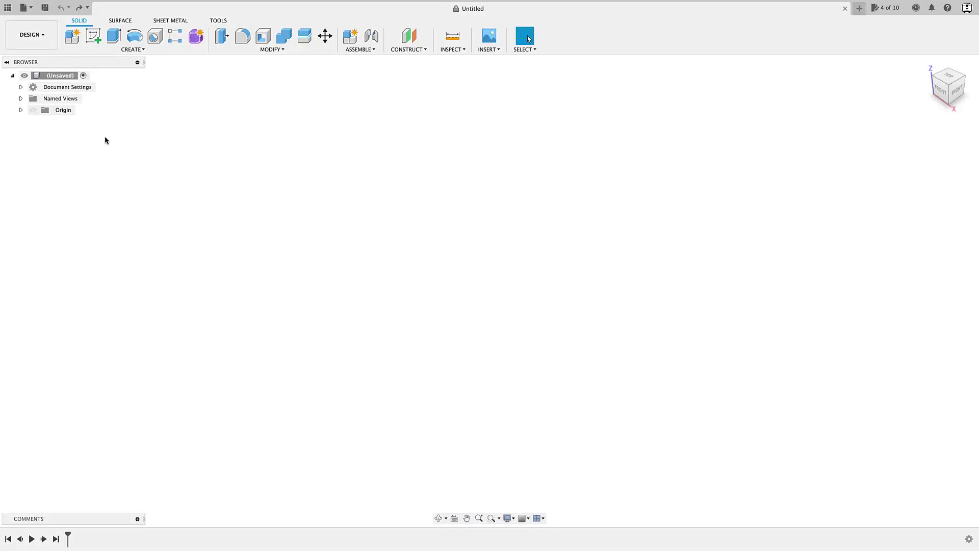
- Start a sketch on the front plane and draw the wall rectangle from the origin
left_click(93, 35)
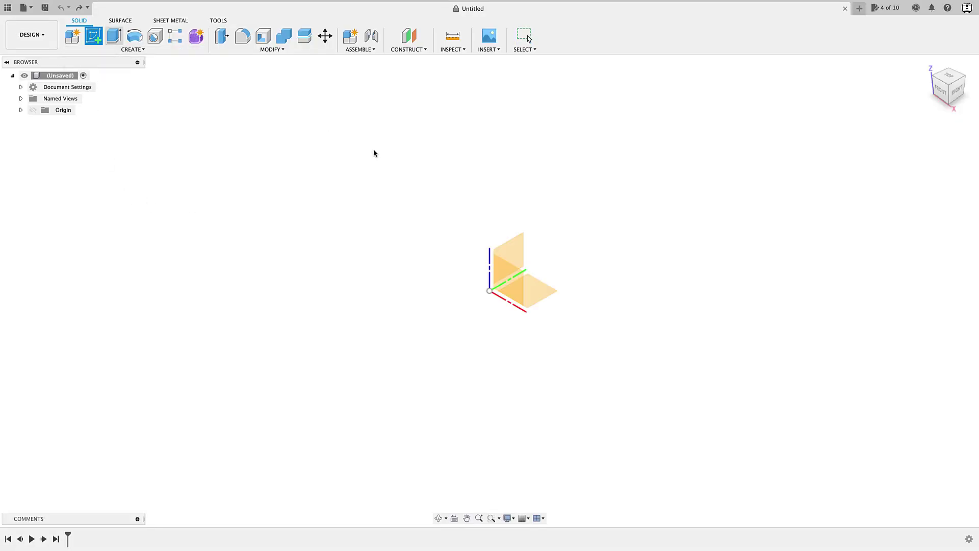
left_click(511, 285)
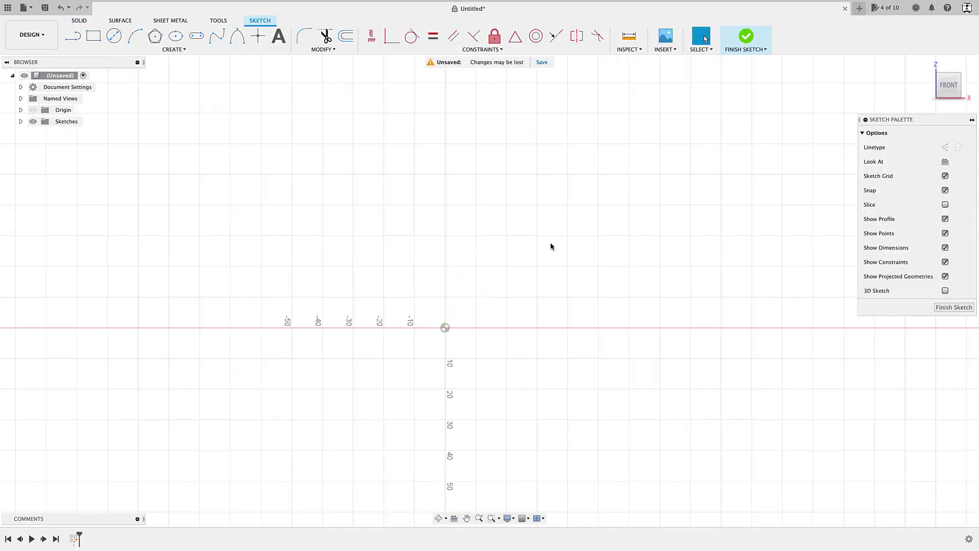
mouse_move(551, 246)
middle_mouse_down()
mouse_move(439, 345)
mouse_move(404, 334)
middle_mouse_up()
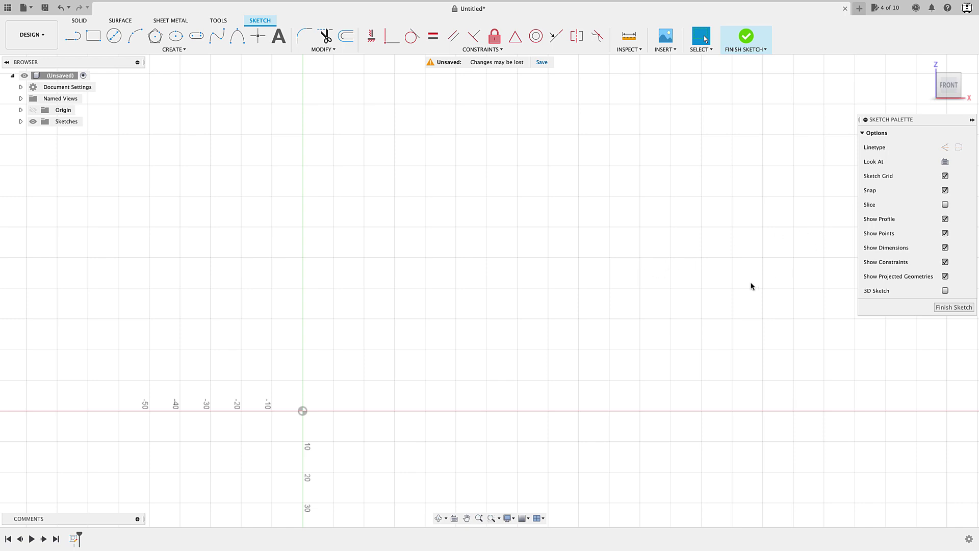
key("r")
left_click(395, 411)
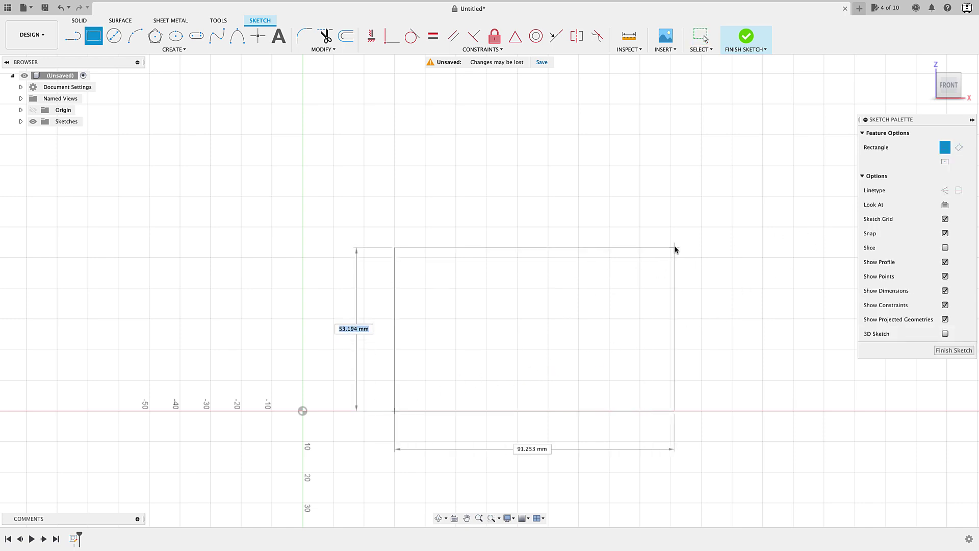
left_click(701, 228)
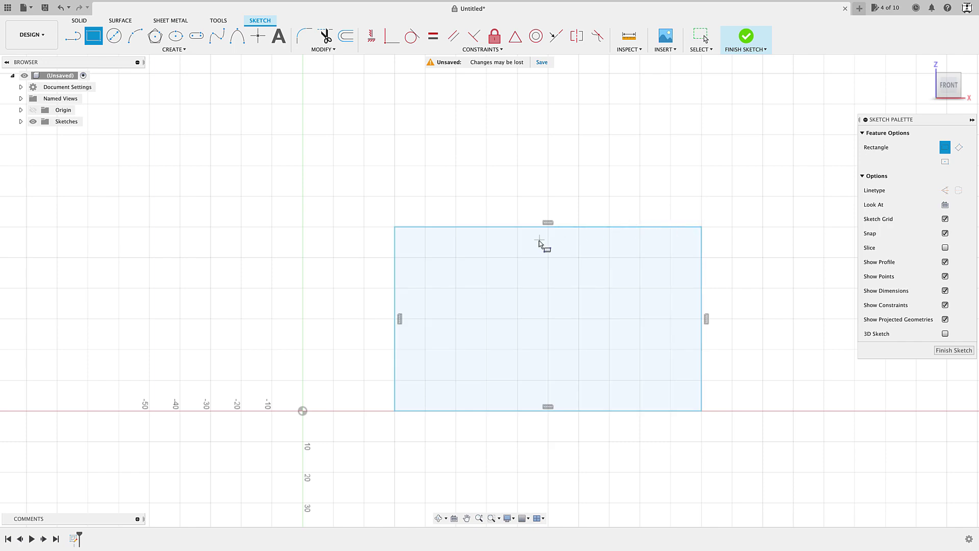
- Draw the roof as sloped lines with a flat top across the wall's top corners
key("l")
left_click(394, 227)
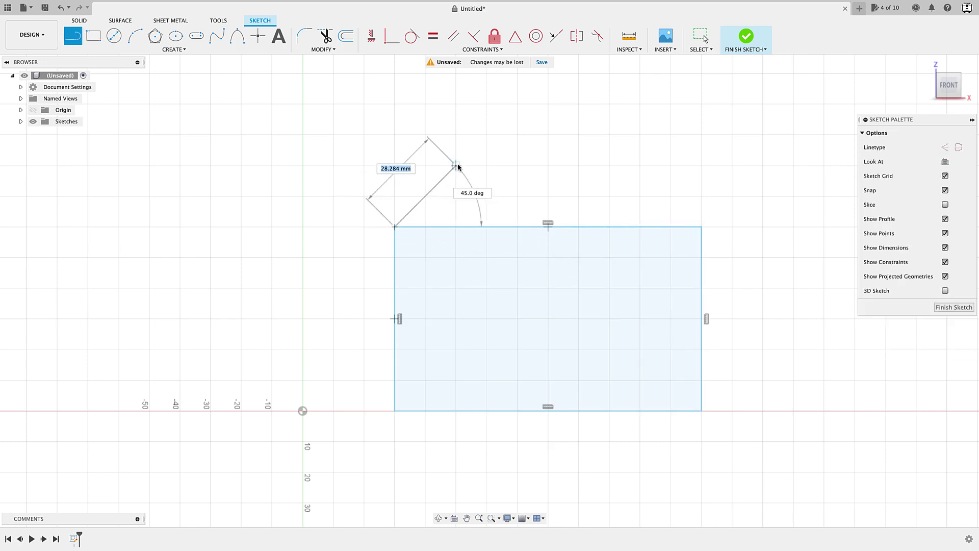
left_click(460, 163)
left_click(639, 162)
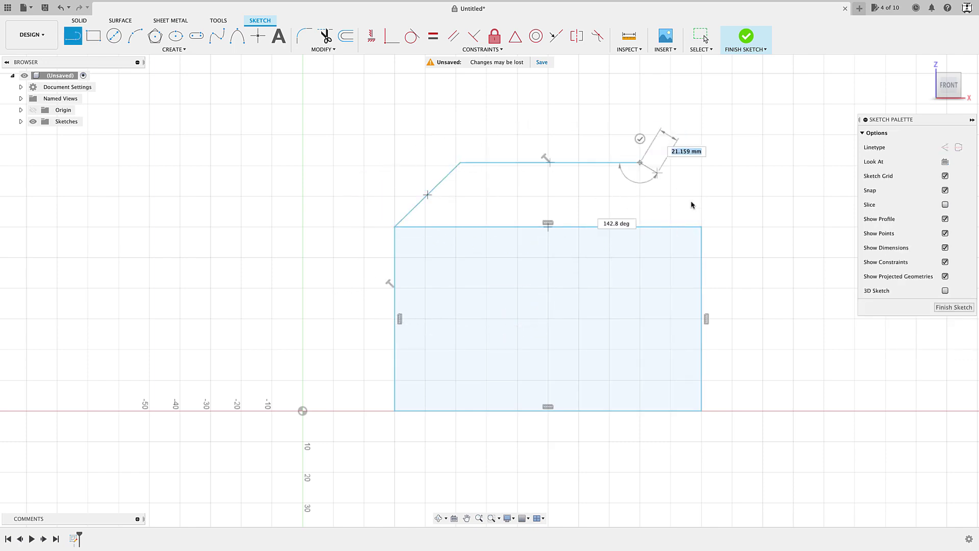
left_click(701, 227)
- Draw the door rectangle on the bottom wall plus right and left window rectangles
key("r")
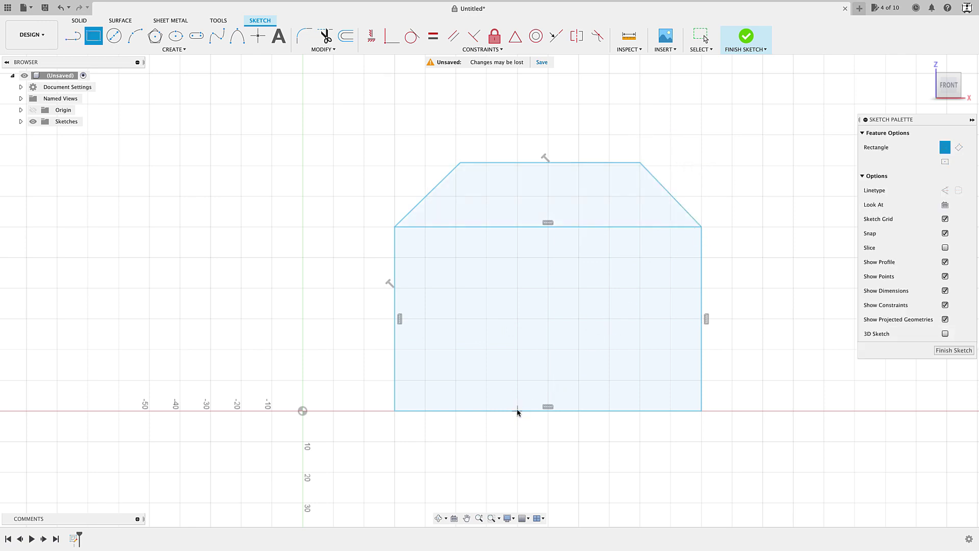
left_click(517, 410)
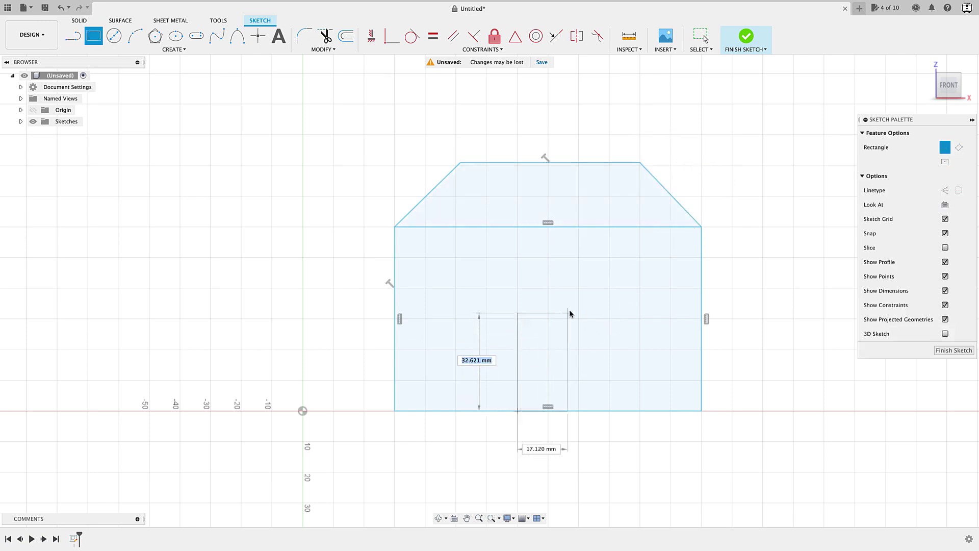
left_click(601, 300)
left_click(610, 288)
left_click(670, 257)
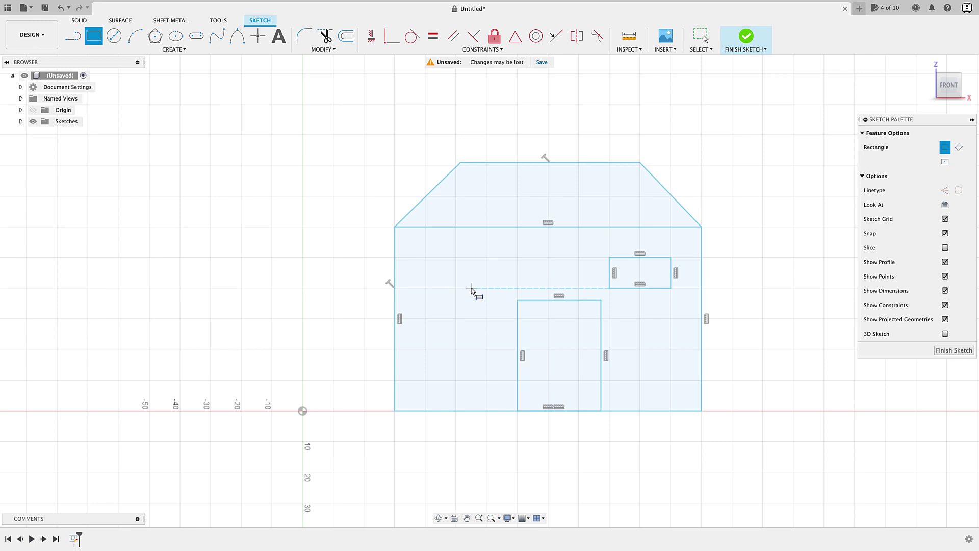
left_click(487, 288)
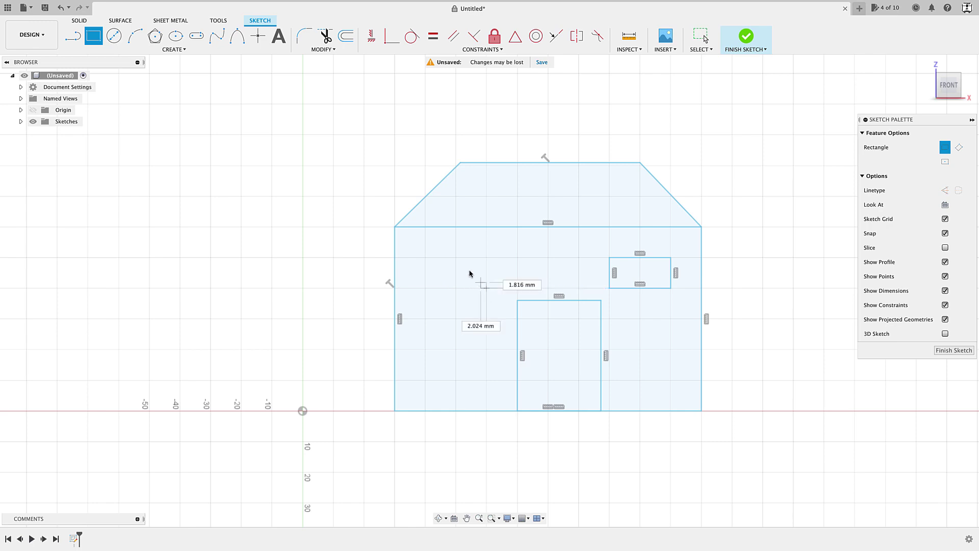
left_click(425, 258)
key("Escape")
middle_click_drag(793, 297, 716, 292)
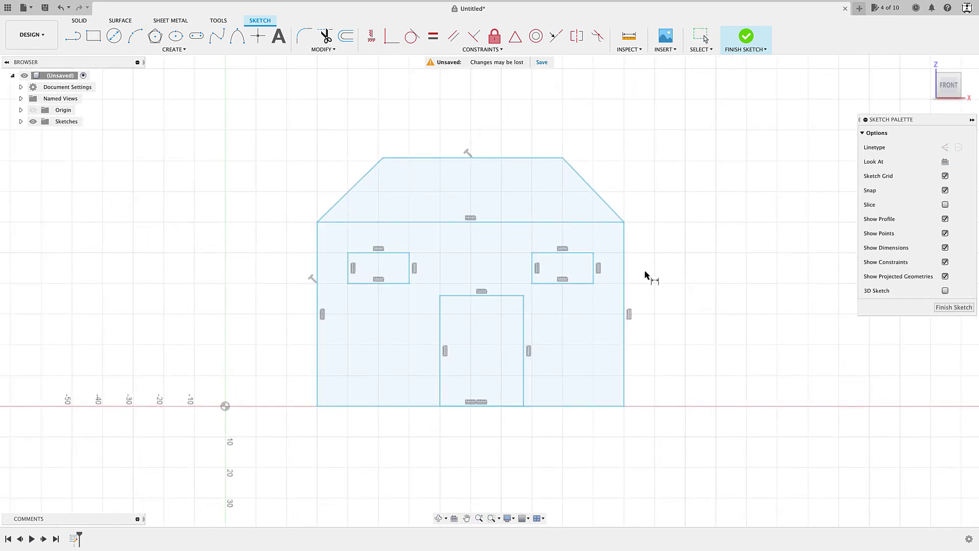
- Dimension the right wall height at 10 mm, shrinking only the wall rectangle
left_click(625, 290)
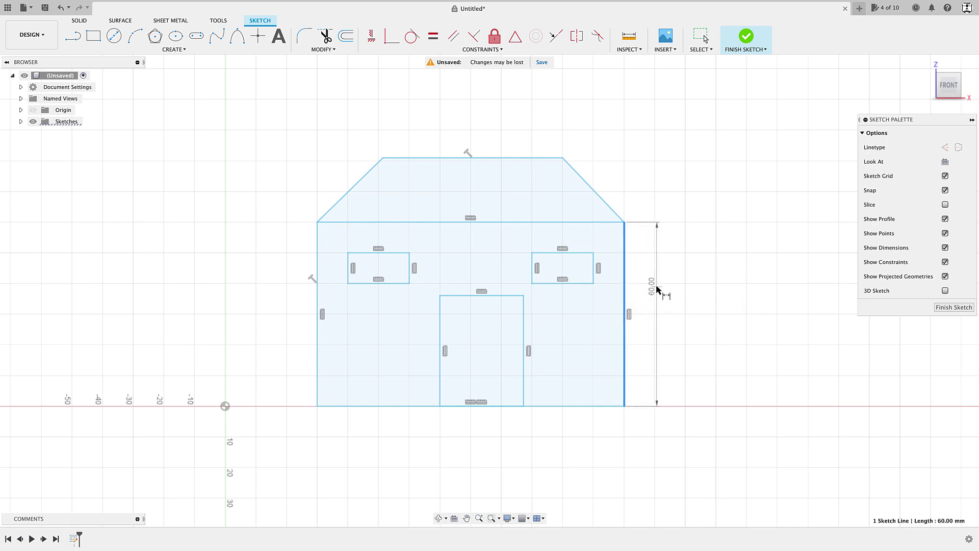
left_click(687, 290)
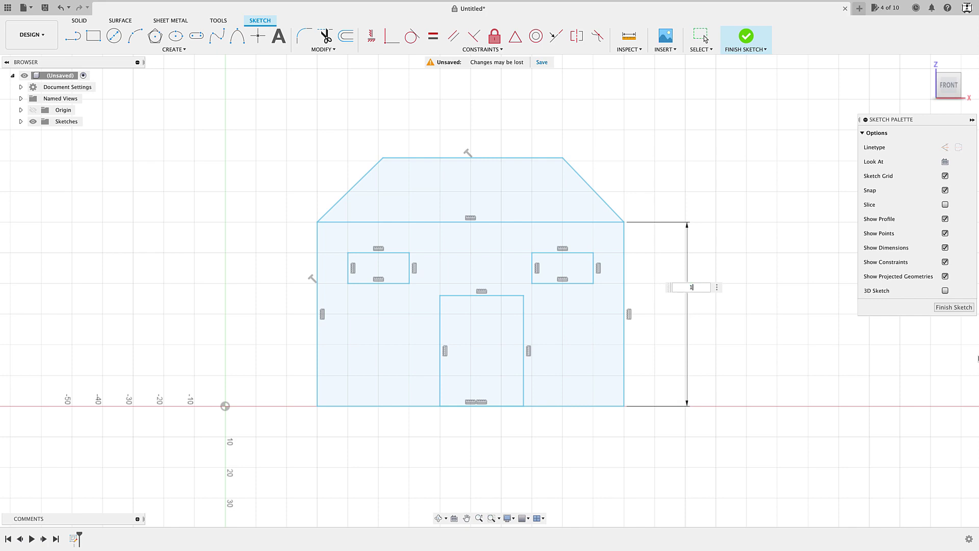
type("10")
key("Return")
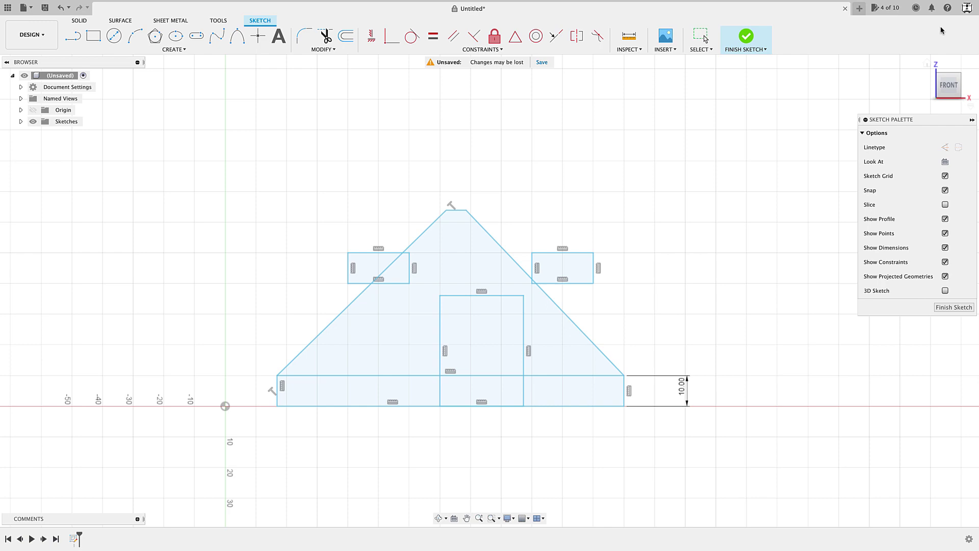
- Enable 'Scale entire sketch at first dimension' in Preferences > General > Design and apply it
key("Escape")
left_click(966, 8)
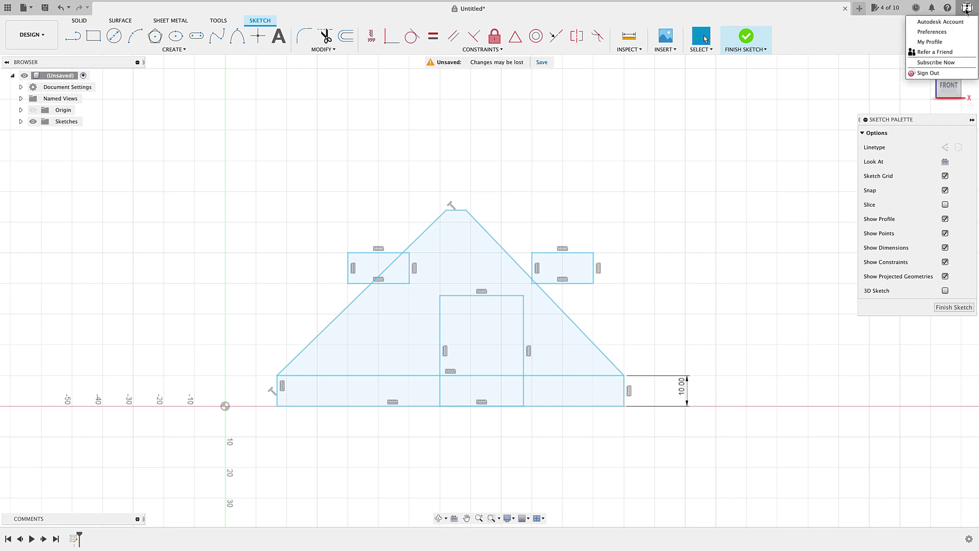
left_click(919, 32)
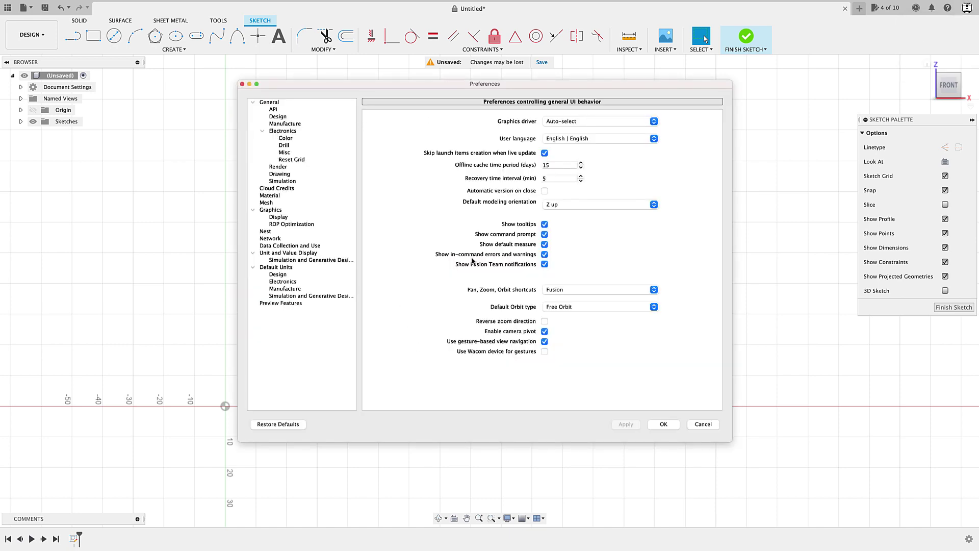
left_click(276, 117)
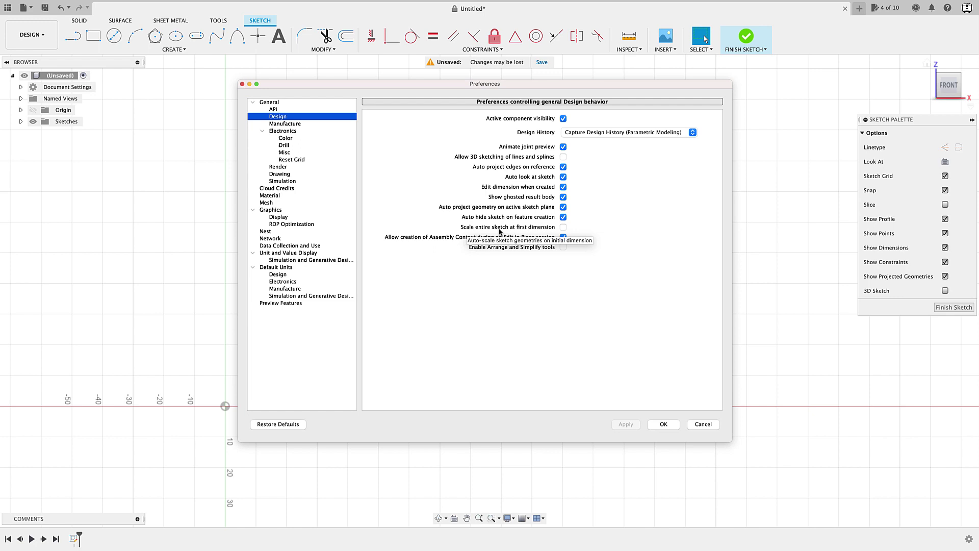
left_click(563, 227)
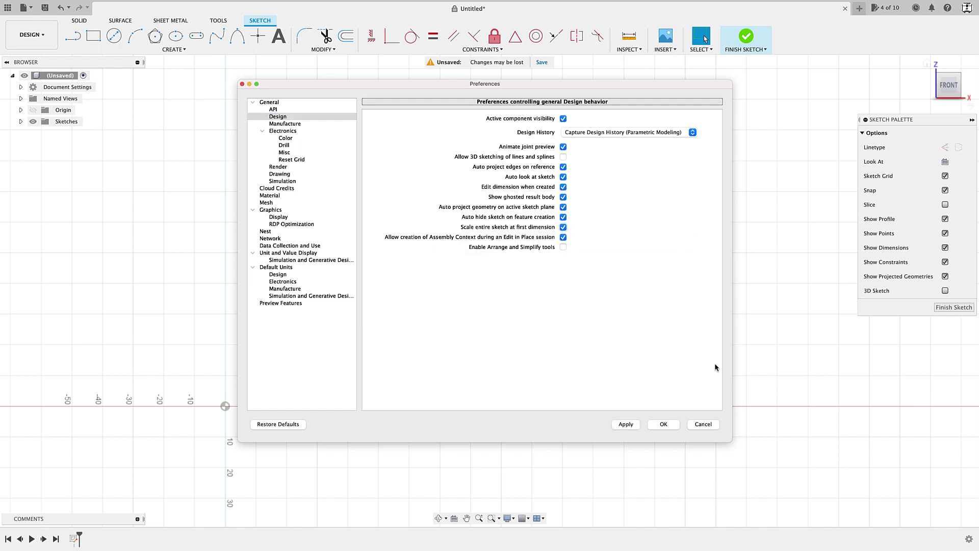
left_click(632, 426)
left_click(663, 425)
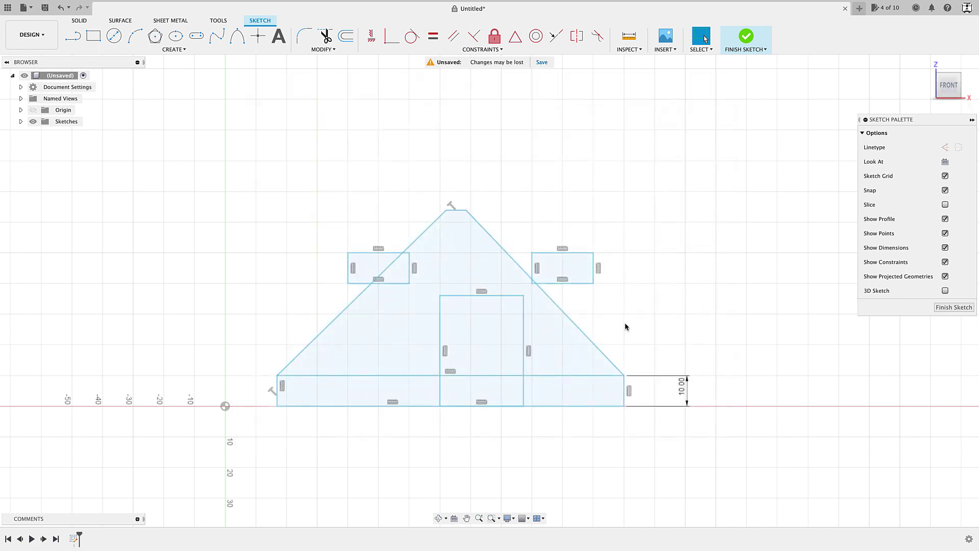
- In a new design, start a front-plane sketch and draw the wall rectangle
left_click(858, 9)
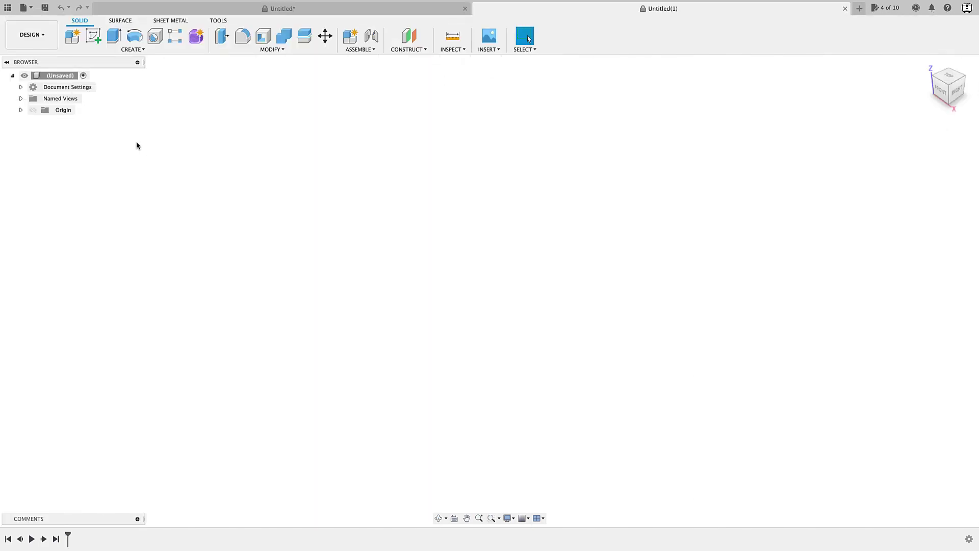
left_click(502, 275)
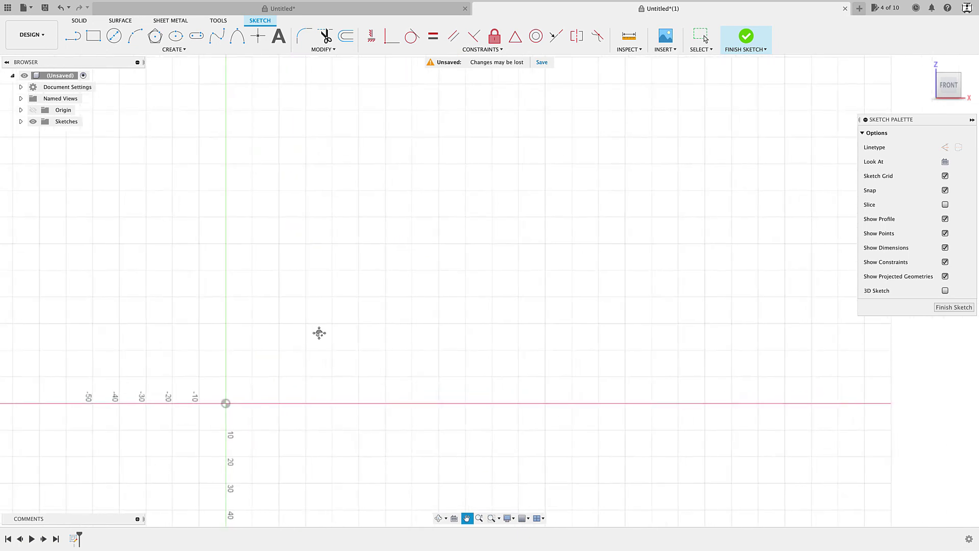
key("r")
left_click(329, 402)
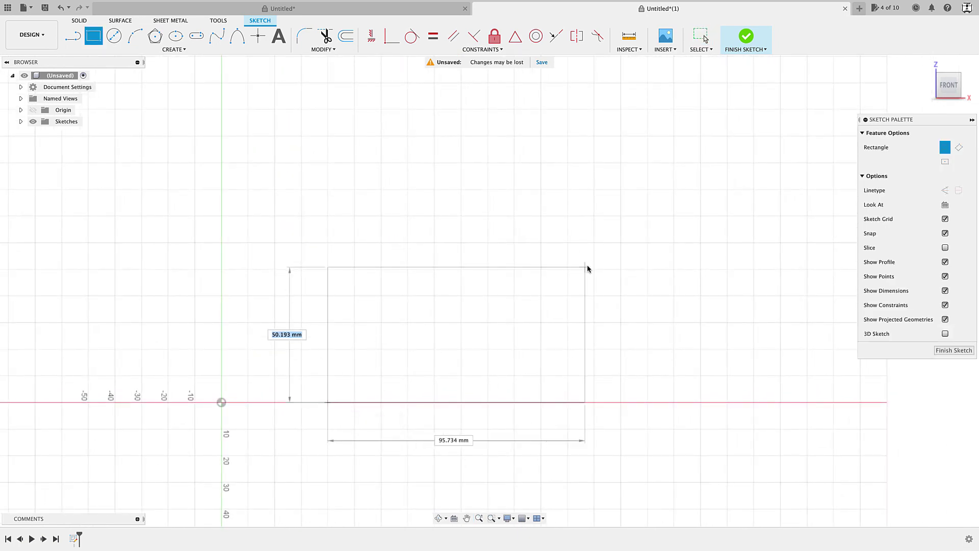
left_click(622, 207)
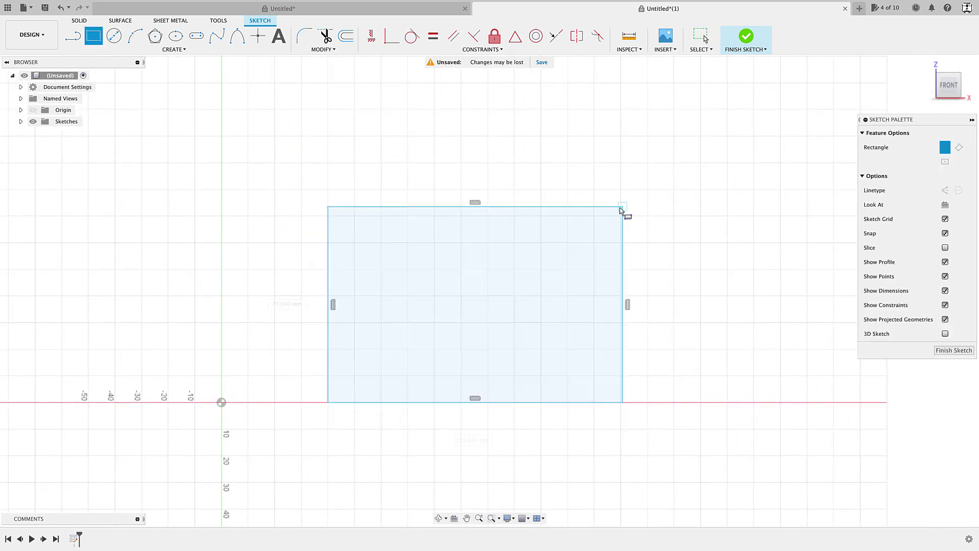
- Draw the roof with lines: sloped sides and a flat top between the wall's top corners
key("l")
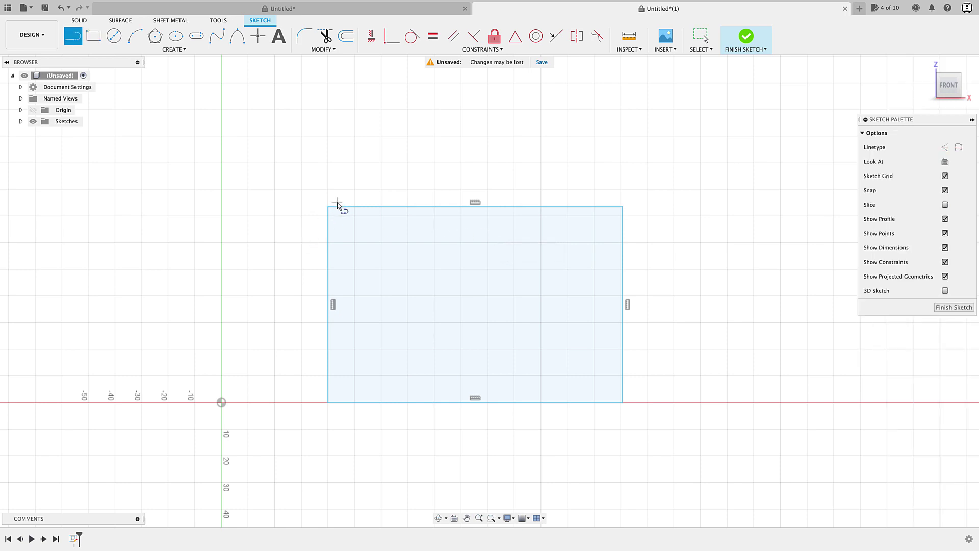
left_click(328, 206)
left_click(396, 151)
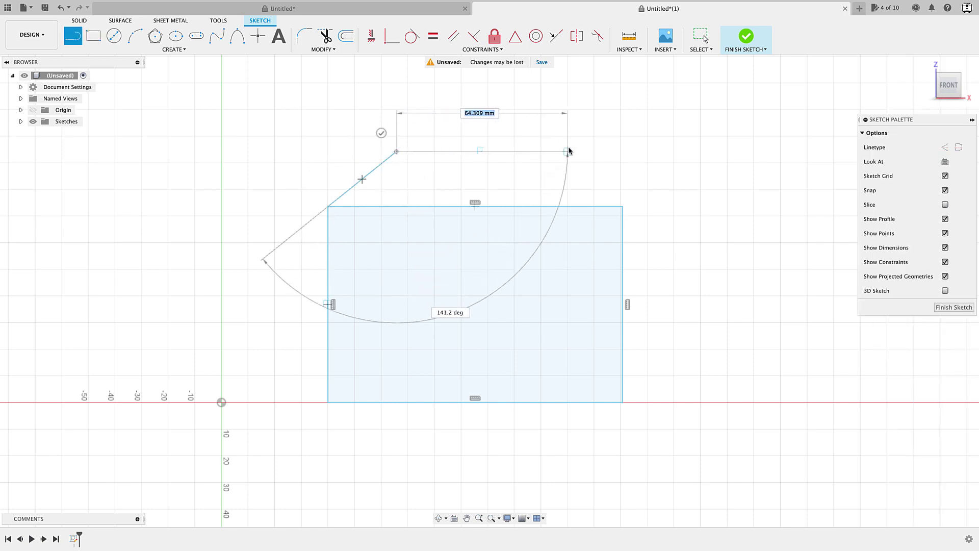
left_click(568, 151)
left_click(622, 206)
- Draw the door rectangle on the bottom edge and the right and left window rectangles
key("r")
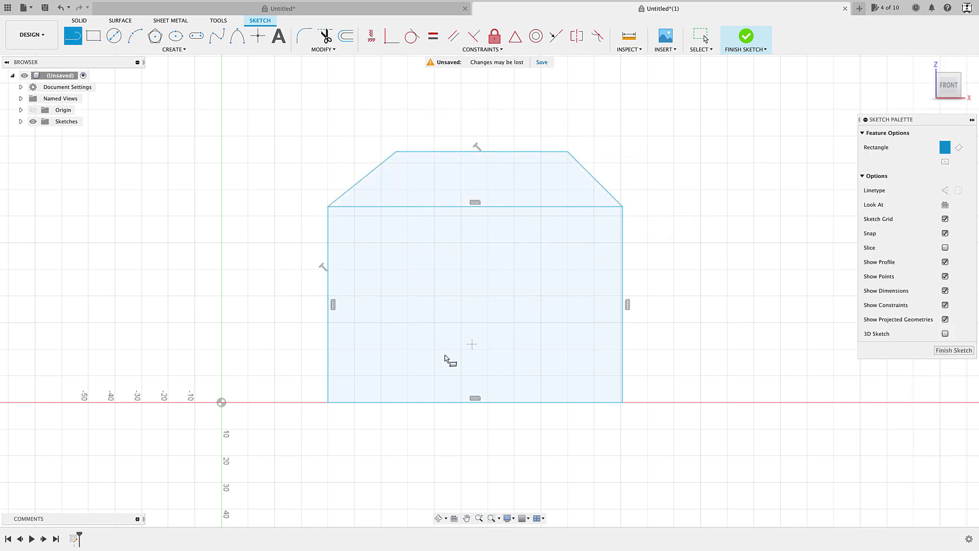
left_click(446, 402)
left_click(511, 302)
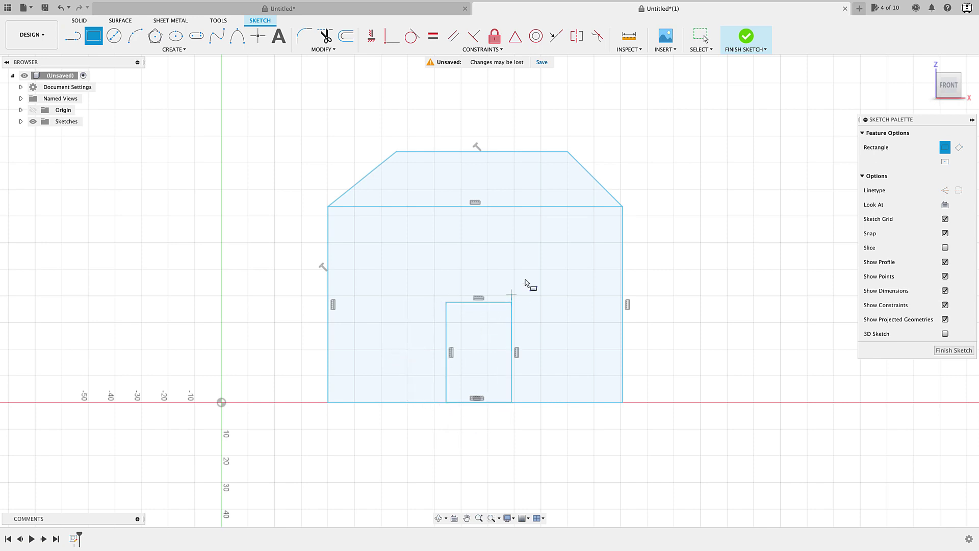
left_click(541, 252)
left_click(590, 284)
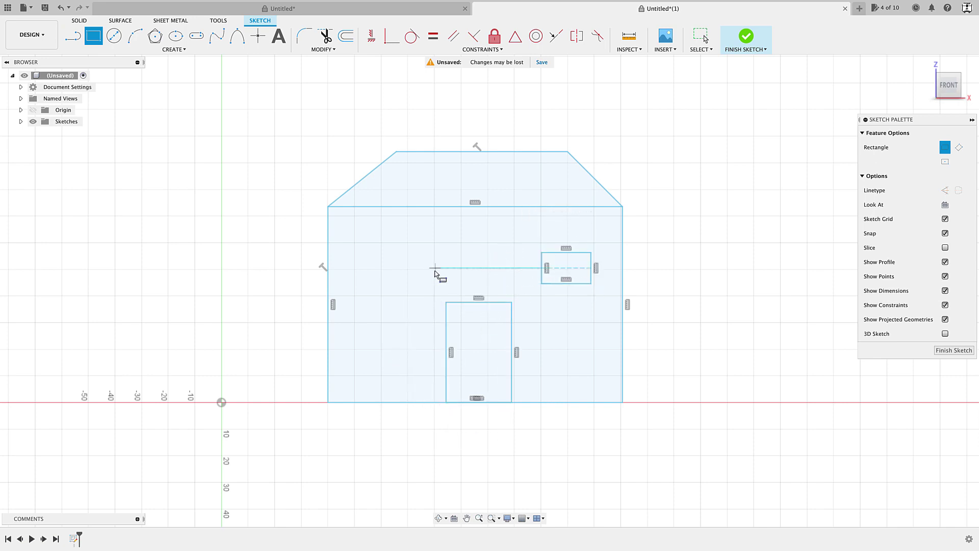
left_click(370, 252)
left_click(422, 283)
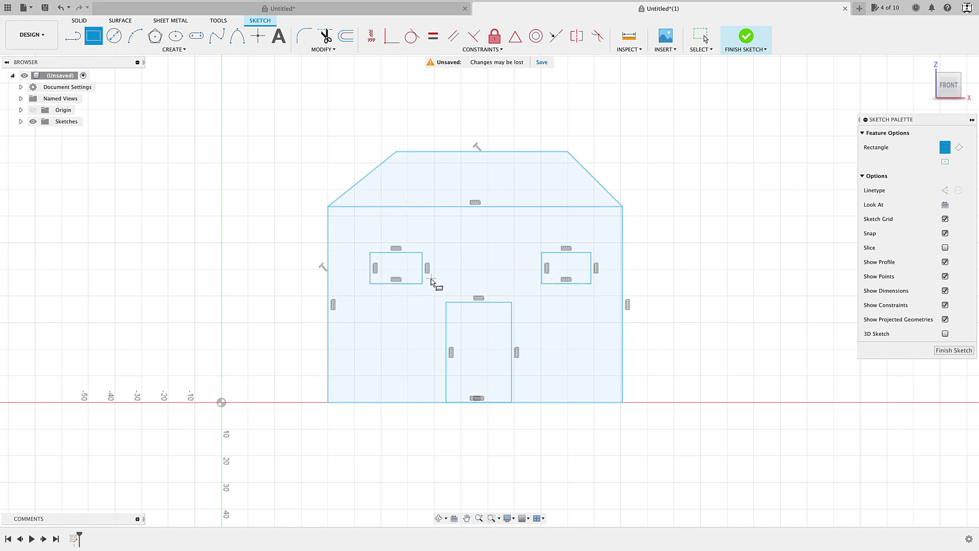
- Dimension the right wall height at 10 mm so the whole house scales proportionally
key("Escape")
key("d")
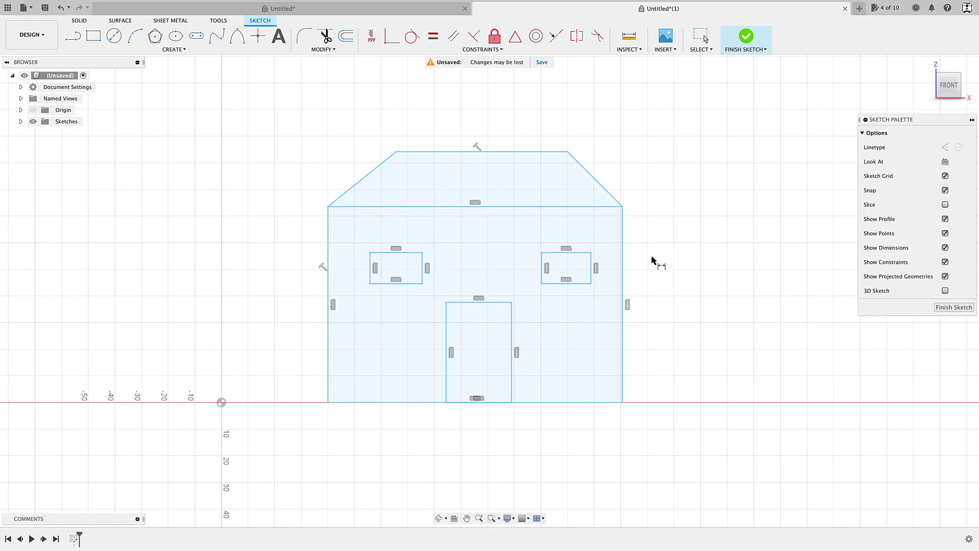
left_click(622, 267)
left_click(680, 271)
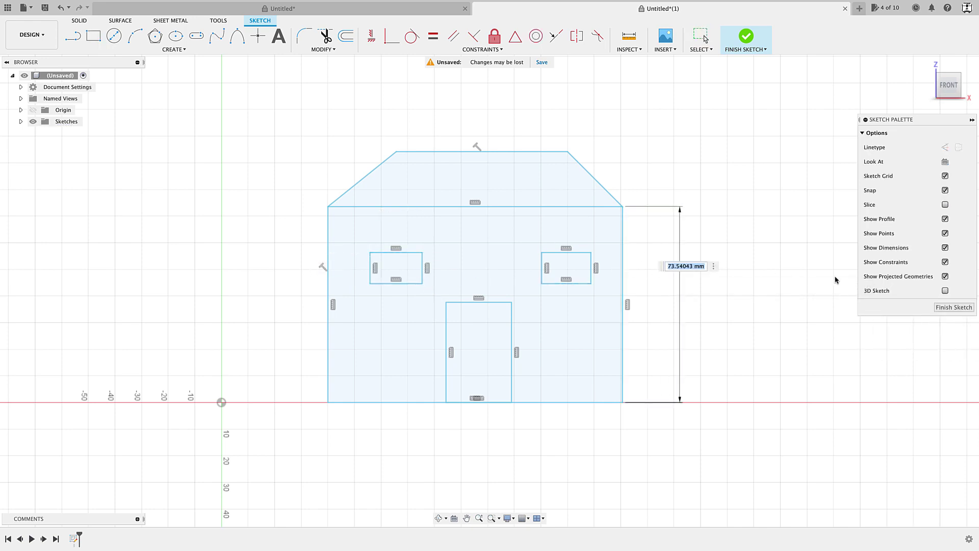
key("Return")
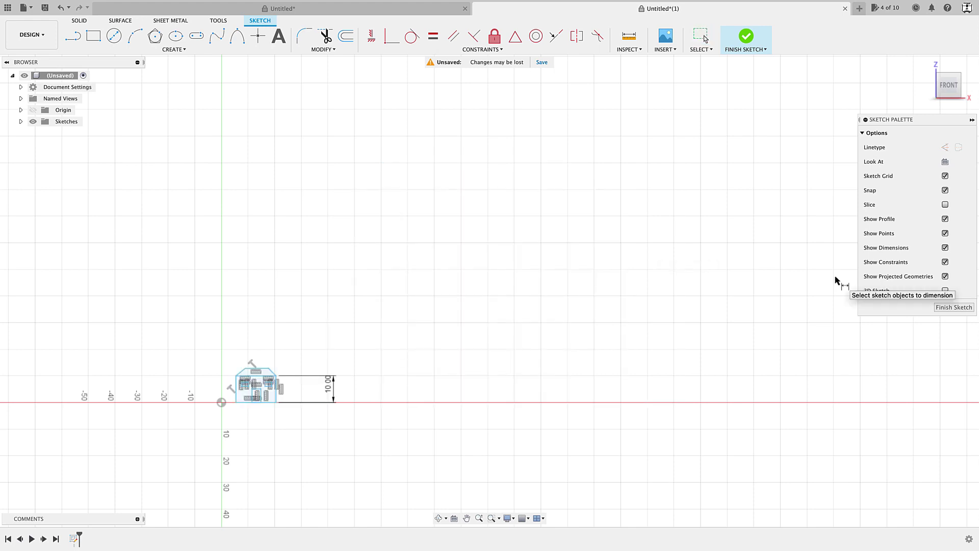
- Zoom in on the shrunken house and move the 10.00 dimension close beside it
scroll(194, 433, "up", 6)
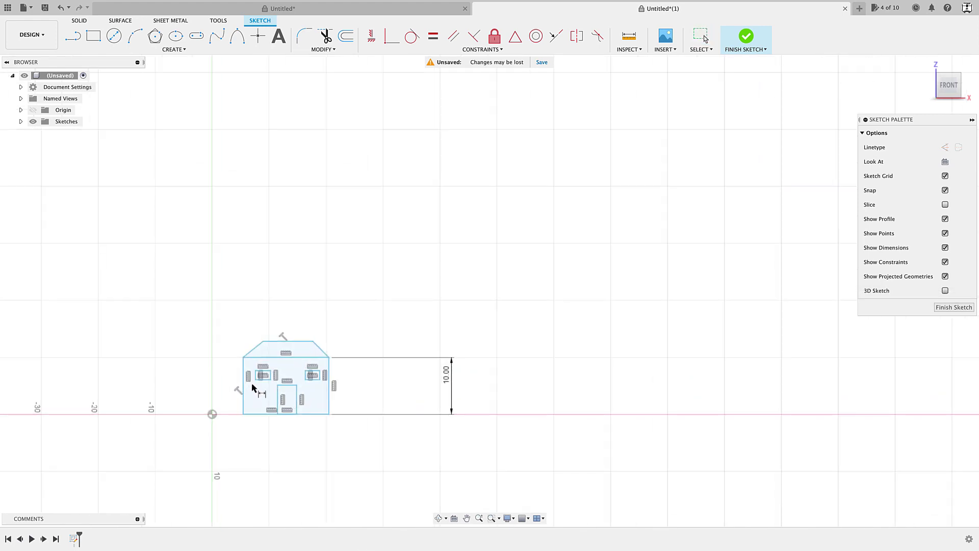
middle_click_drag(251, 382, 365, 351)
scroll(365, 349, "up", 2)
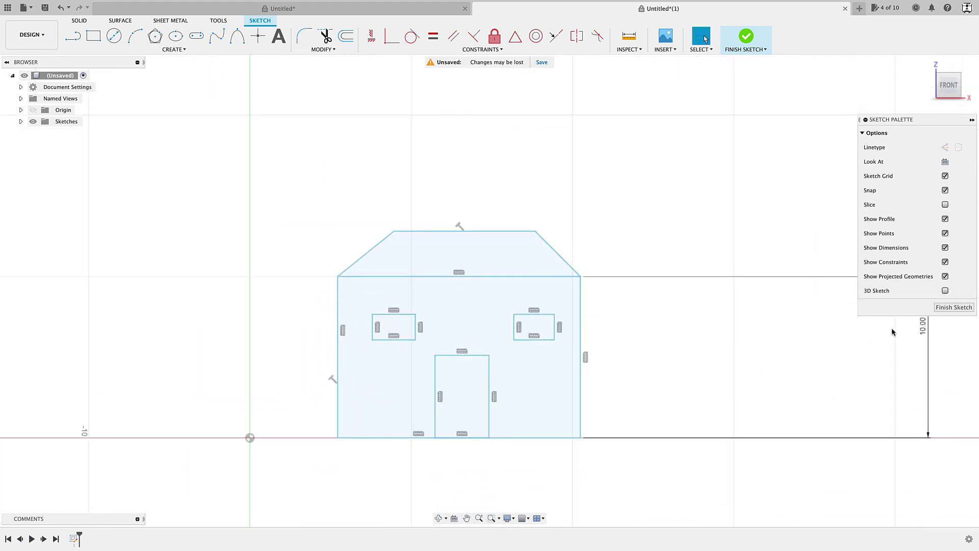
left_click_drag(669, 341, 618, 340)
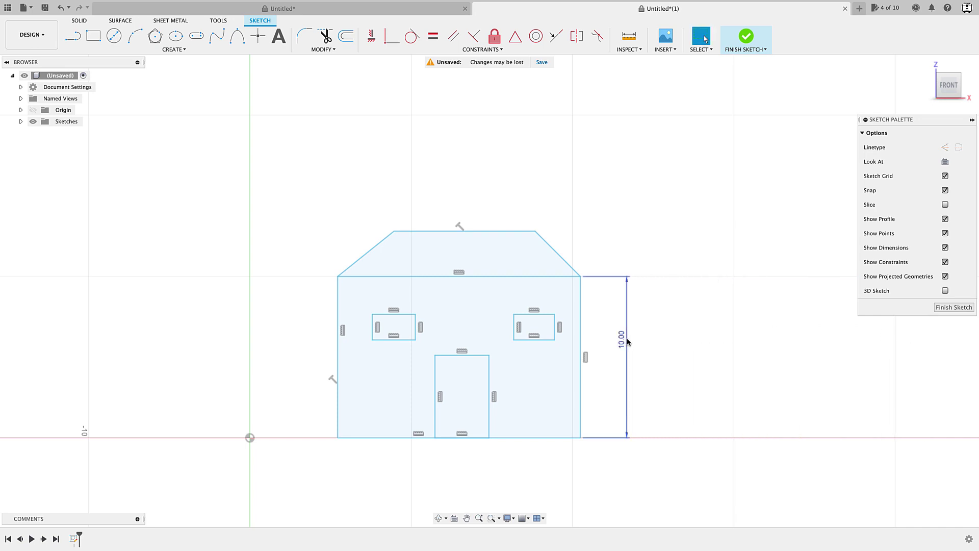
middle_click_drag(576, 332, 602, 322)
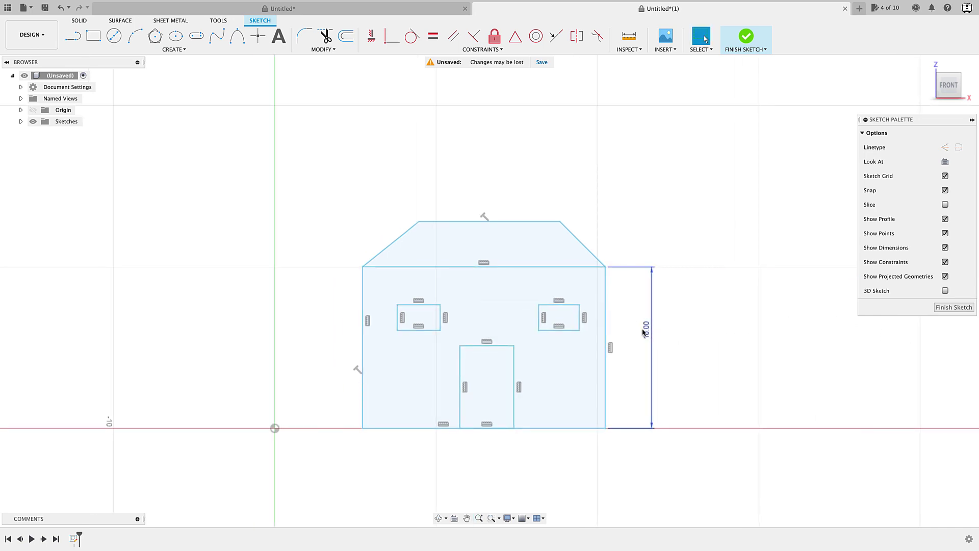
mouse_move(644, 329)
left_mouse_down()
mouse_move(612, 338)
mouse_move(630, 340)
left_mouse_up()
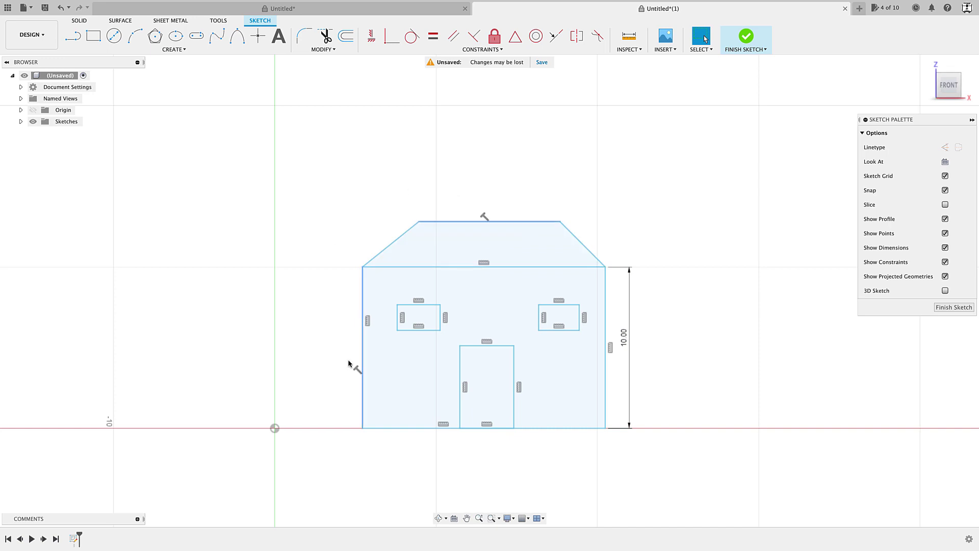
left_click(463, 305)
middle_click_drag(583, 332, 628, 304)
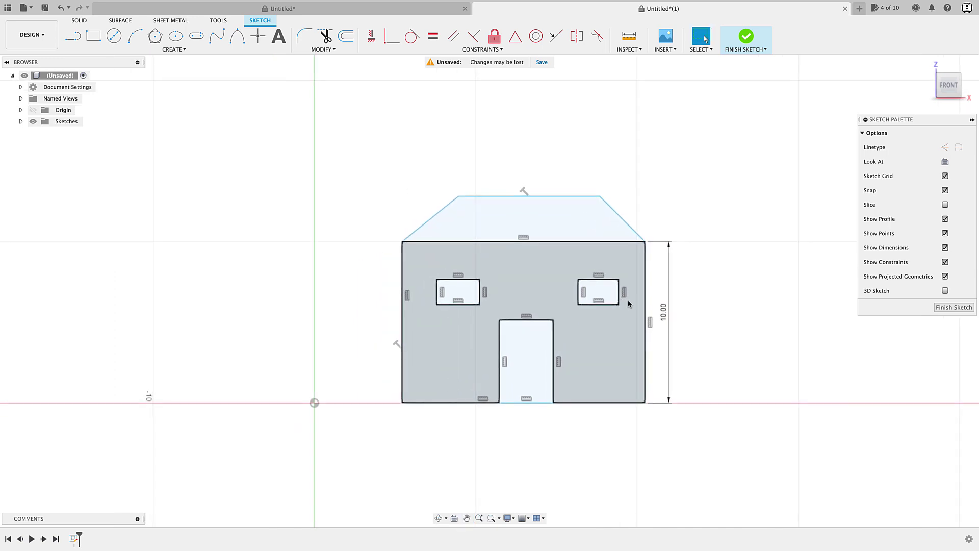
key("Escape")
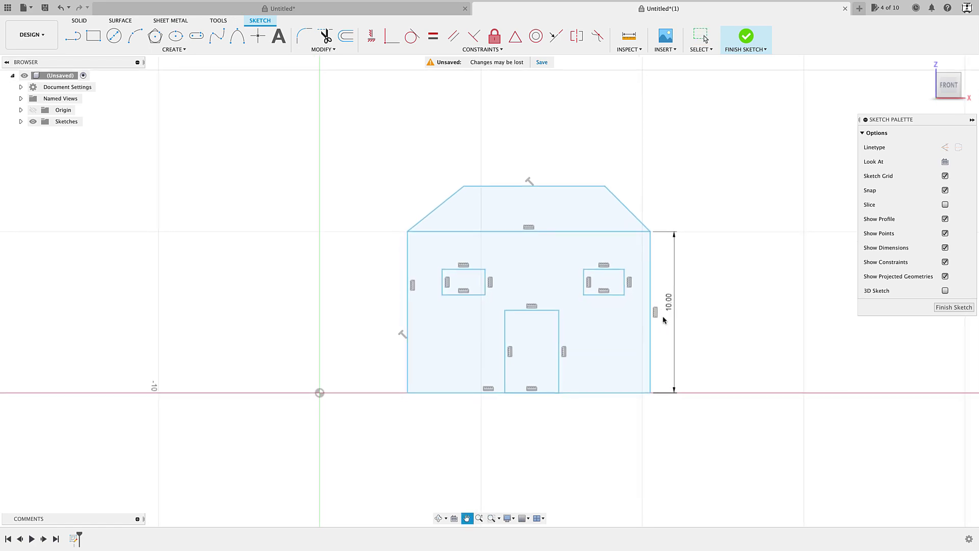
scroll(658, 316, "up", 2)
left_click(598, 301)
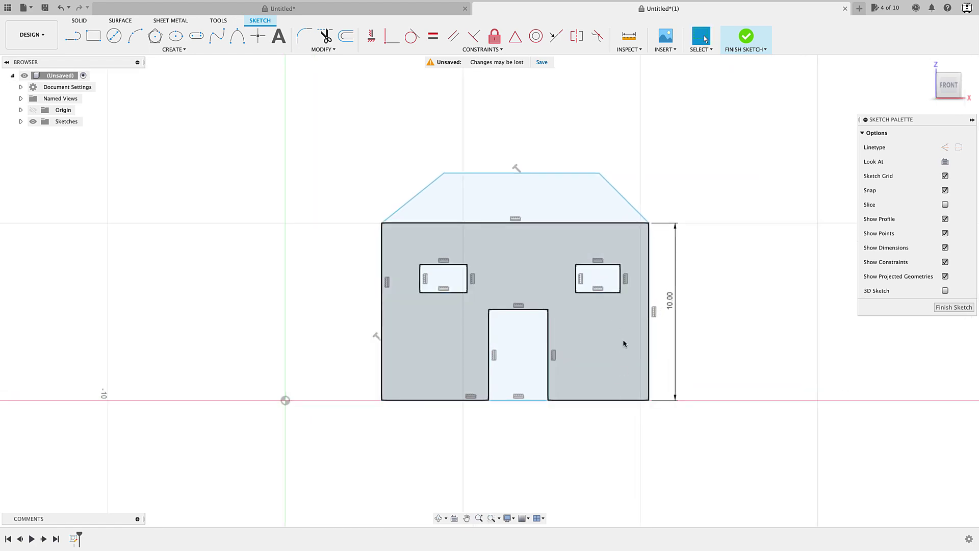
key("Escape")
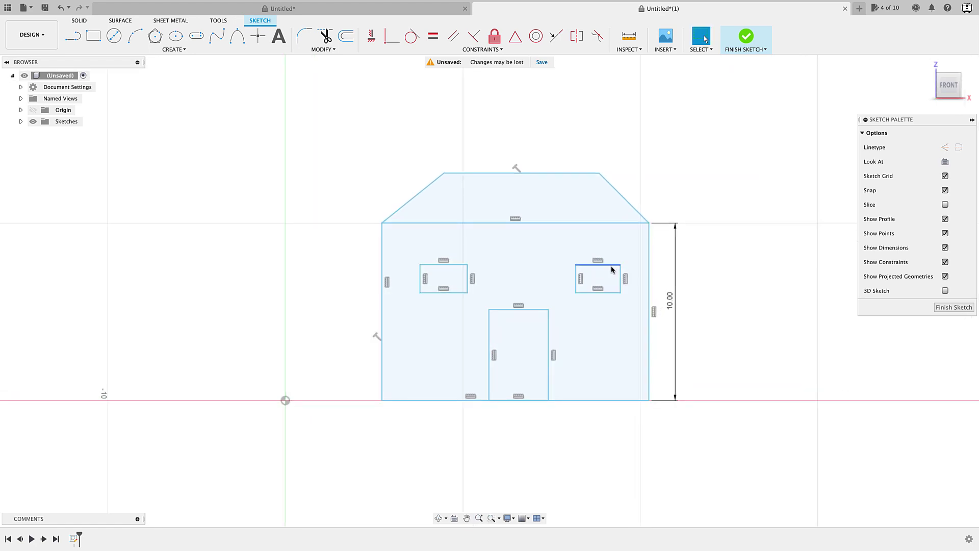